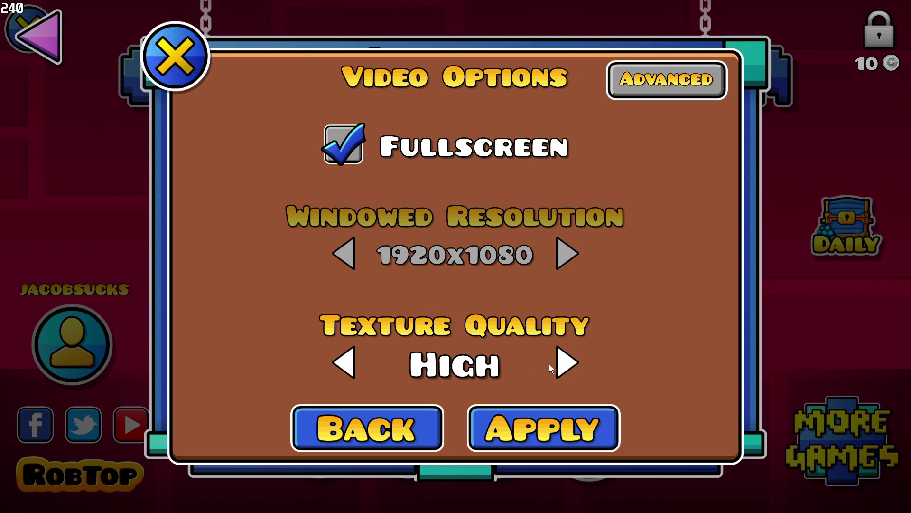
Lower Geometry Dash's texture quality to Low, apply it, and bring up Advanced video options
left_click(344, 362)
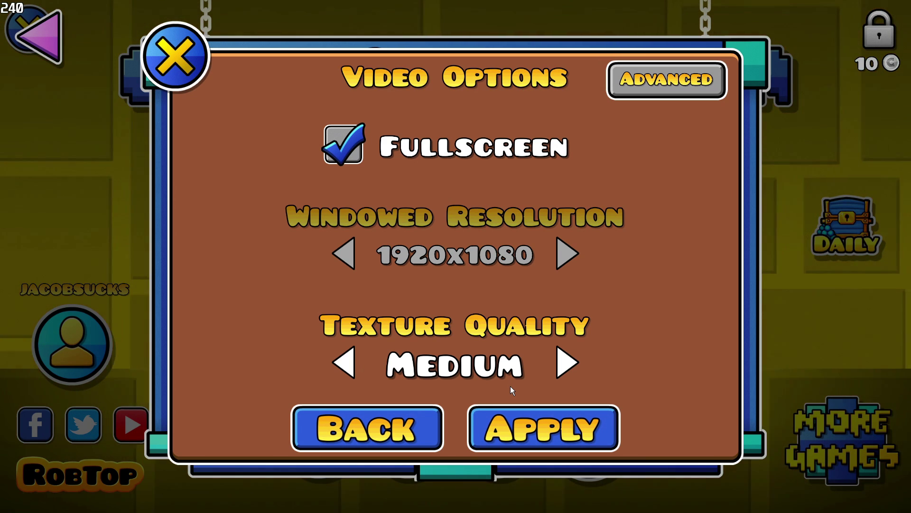
left_click(567, 363)
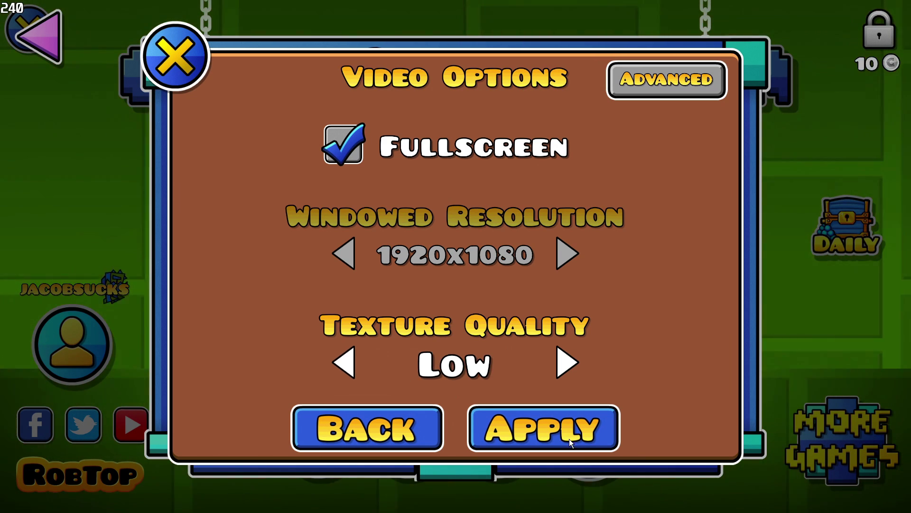
left_click(564, 441)
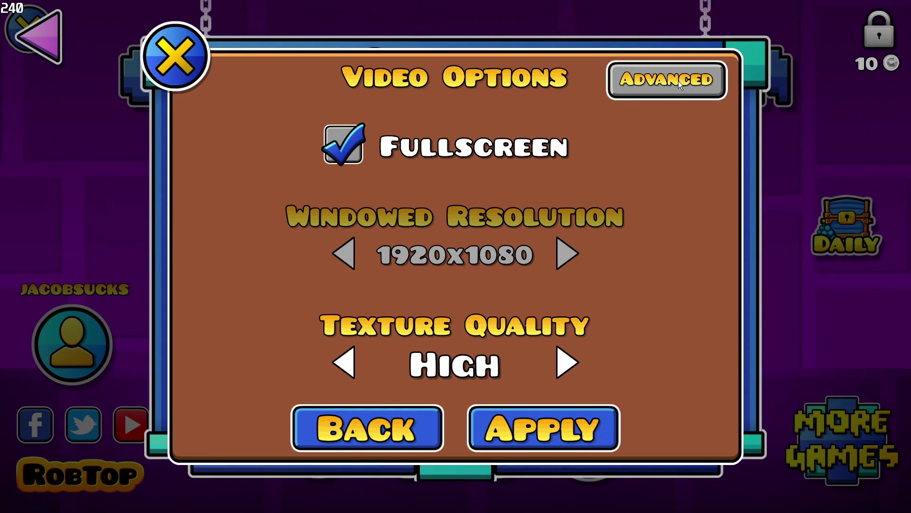
left_click(679, 81)
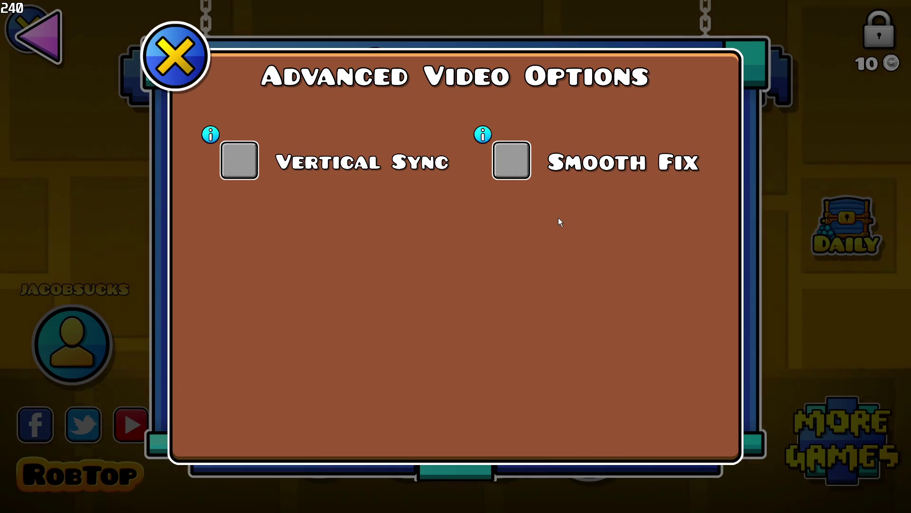
Close Advanced and Video Options, view the Help support page, then return to the main menu
left_click(195, 54)
left_click(196, 54)
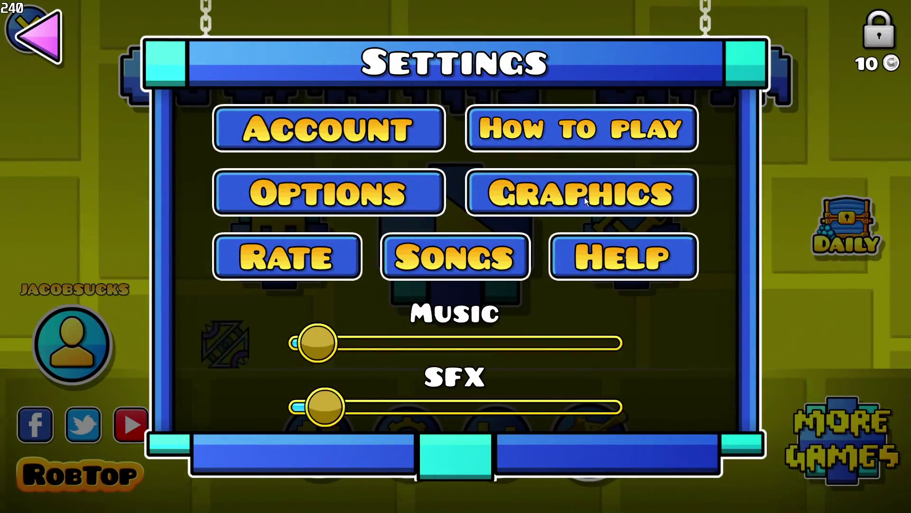
left_click(618, 258)
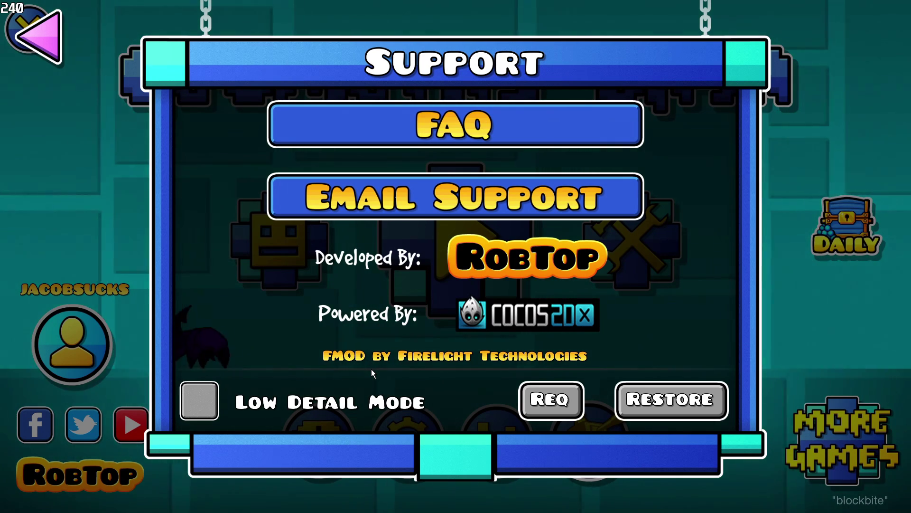
key("Escape")
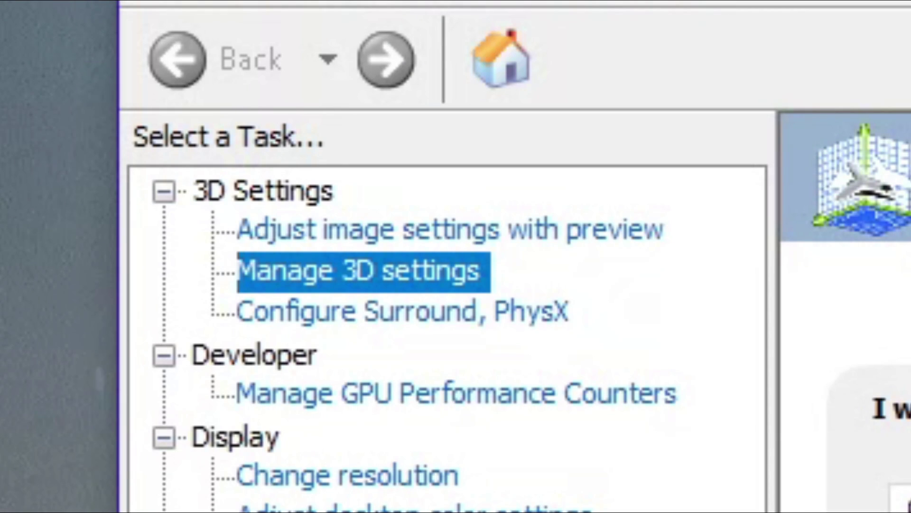
Go to Adjust image settings with preview, then to Manage 3D settings
left_click(573, 231)
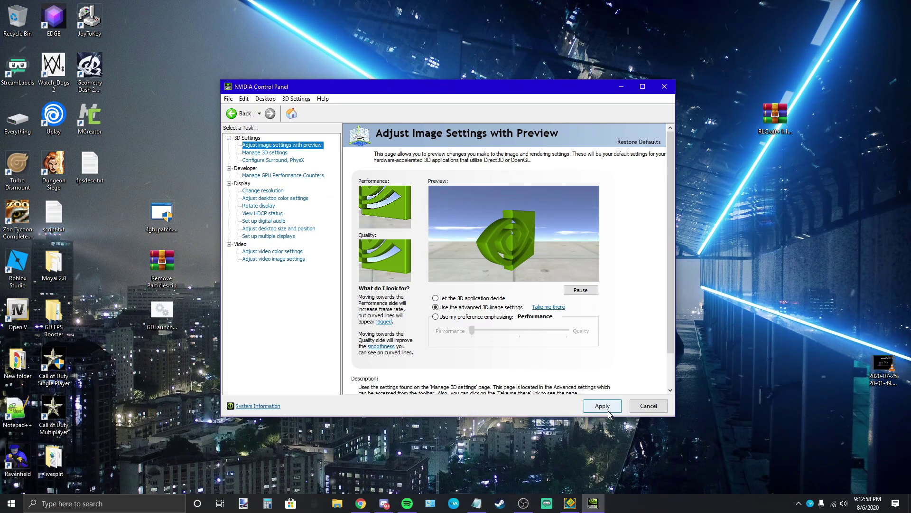
left_click(275, 153)
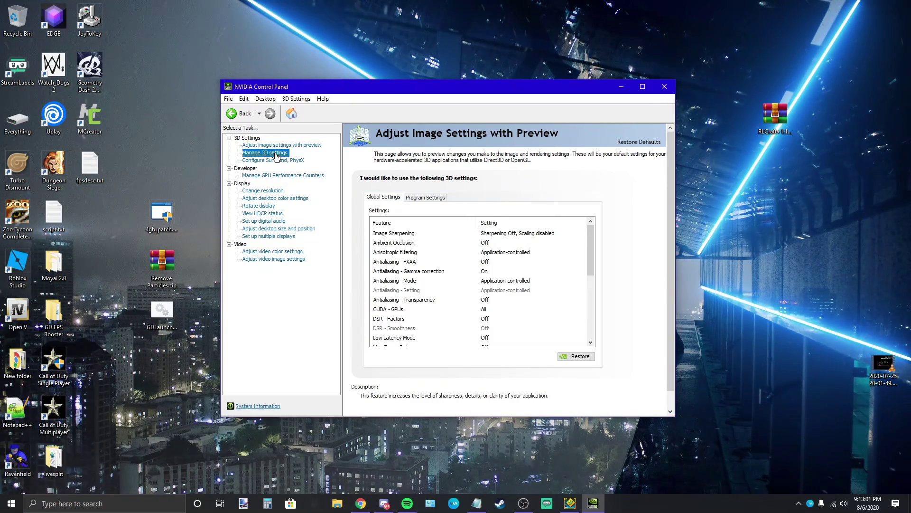
Review the Vertical sync and Triple buffering options, leaving both unchanged with Triple buffering Off
scroll(568, 253, "down", 1)
left_click_drag(589, 264, 588, 320)
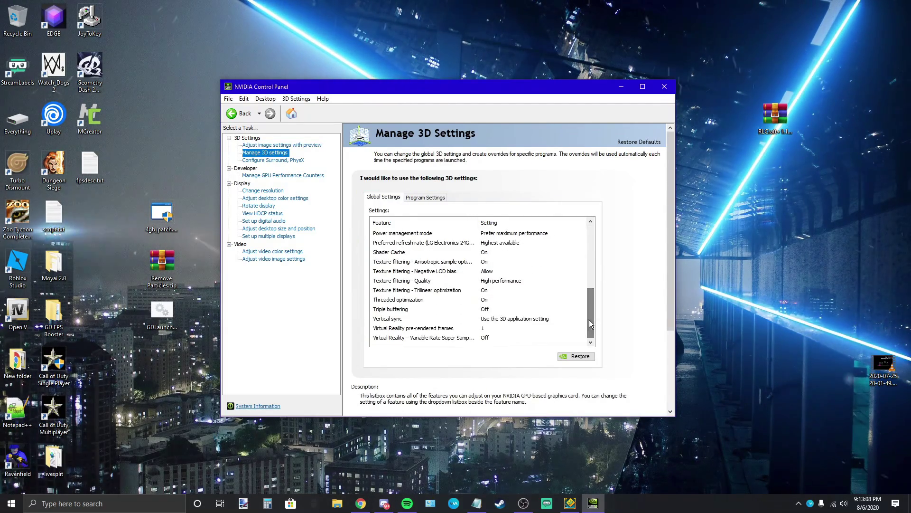
left_click(529, 319)
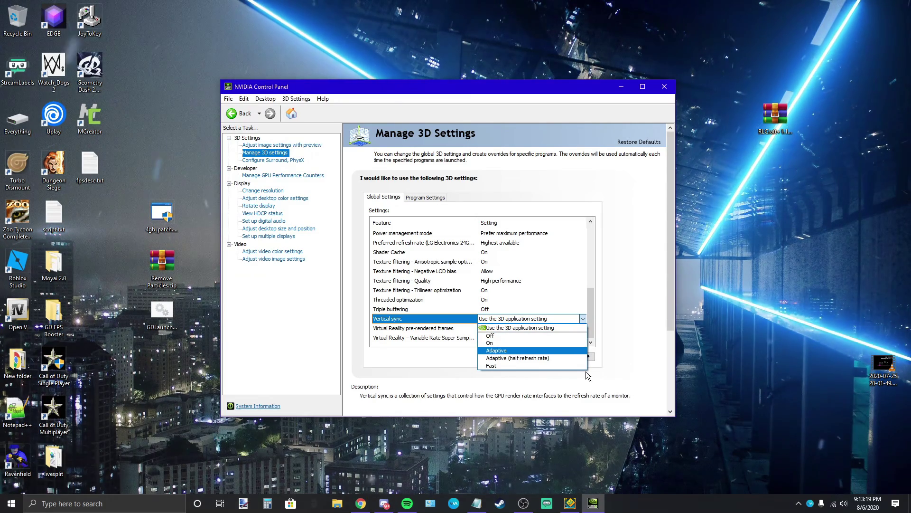
left_click(575, 318)
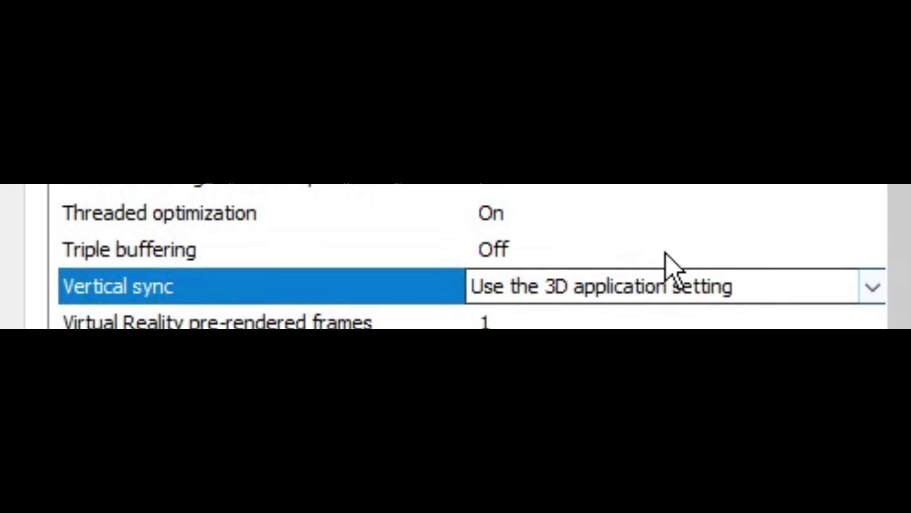
left_click(499, 309)
left_click(589, 250)
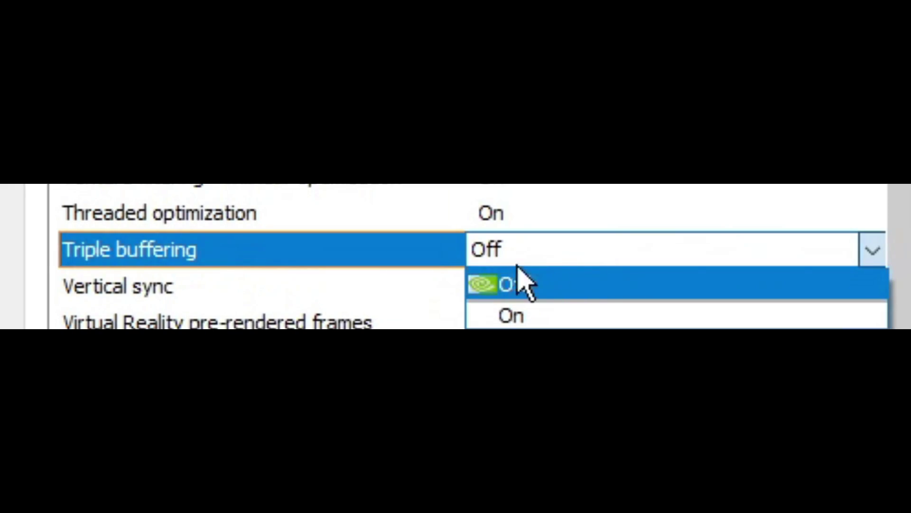
left_click(516, 271)
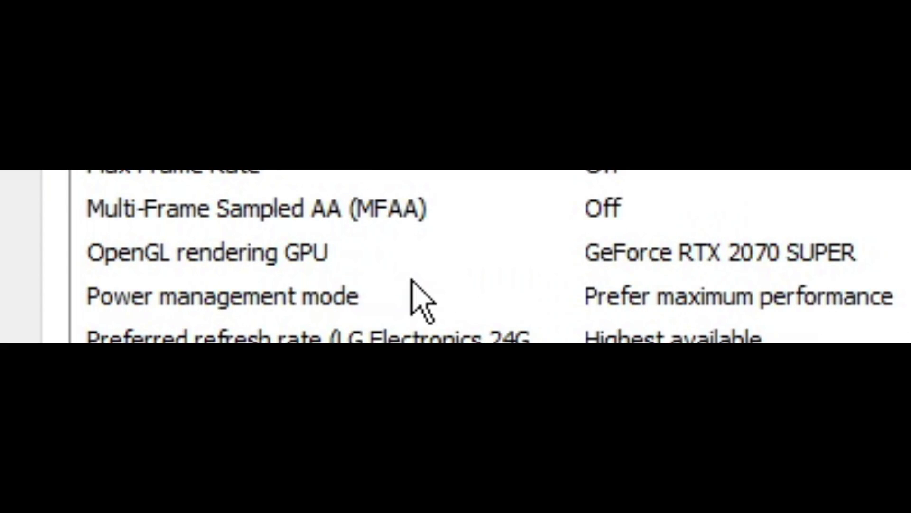
Set OpenGL rendering GPU to GeForce RTX 2070 SUPER
left_click(701, 259)
left_click(705, 254)
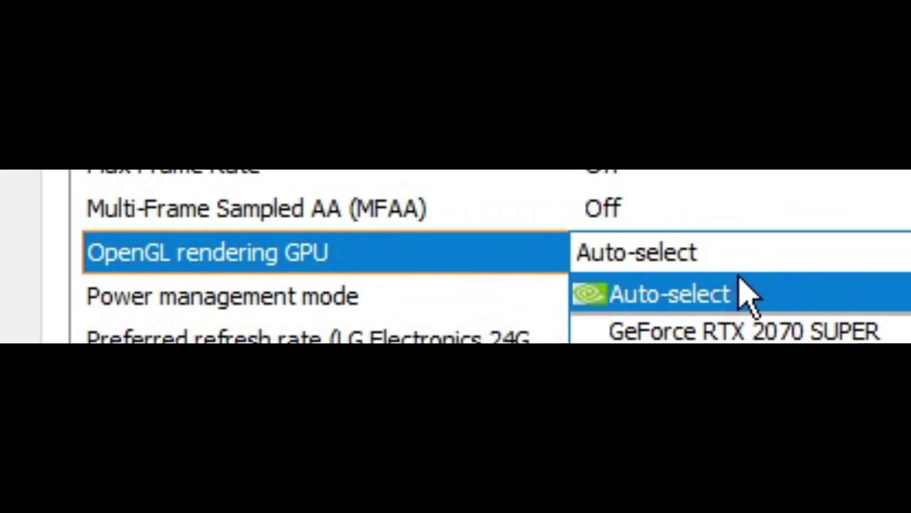
left_click(710, 330)
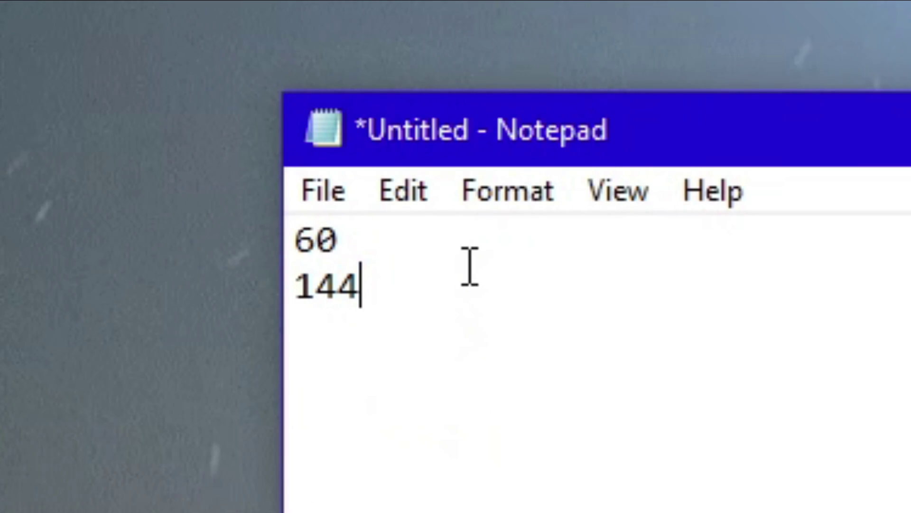
Replace the 60 on Notepad's first line with 72, keeping 144 below it
left_click_drag(445, 228, 85, 248)
left_click(691, 382)
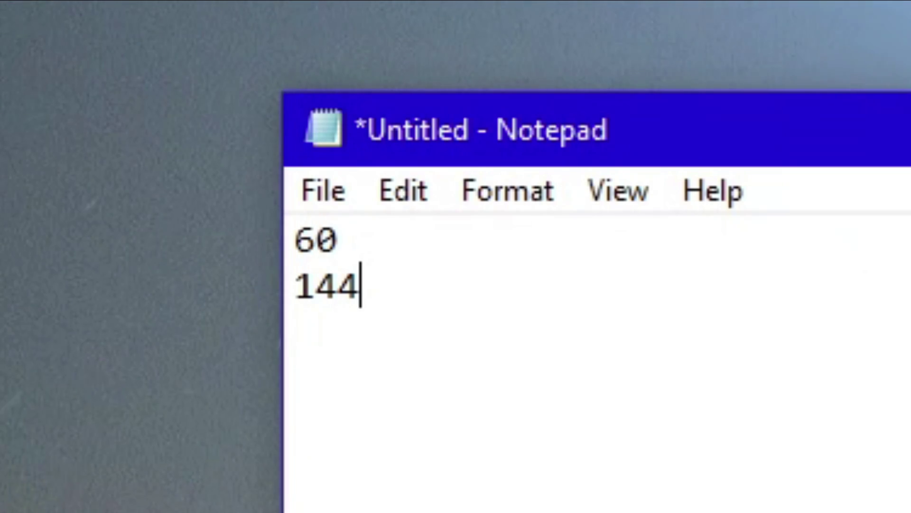
left_click_drag(388, 387, 176, 328)
left_click_drag(389, 256, 248, 225)
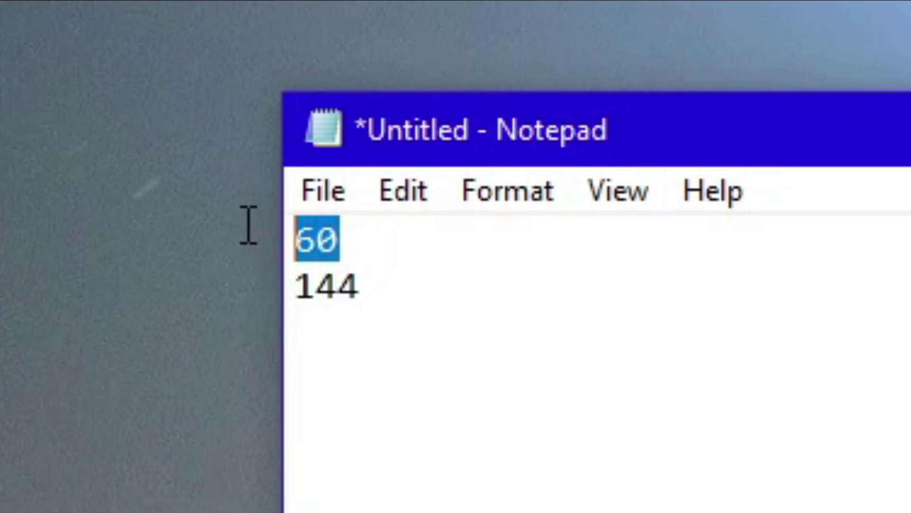
left_click(619, 432)
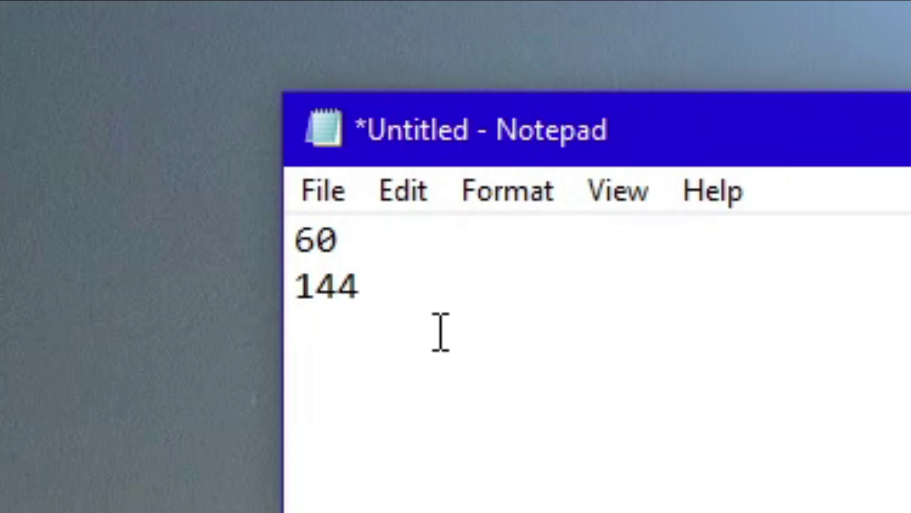
left_click_drag(440, 332, 264, 193)
left_click(582, 413)
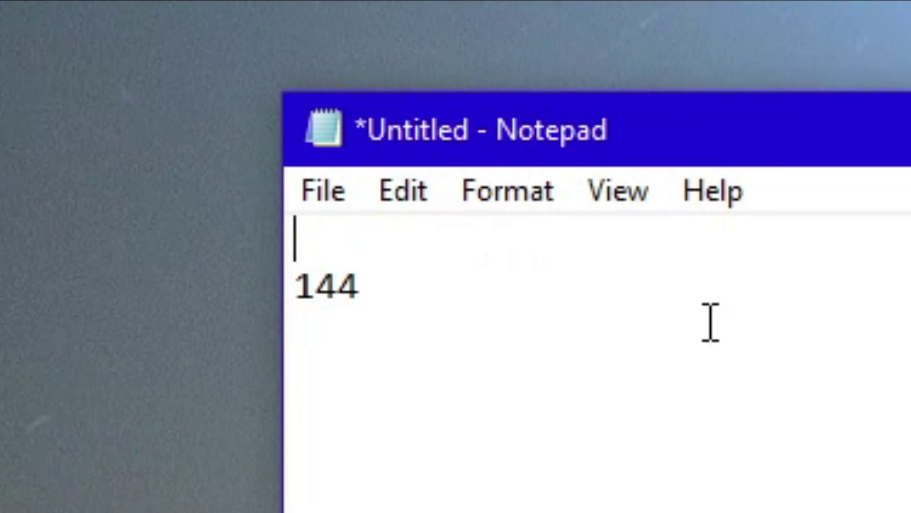
type("72")
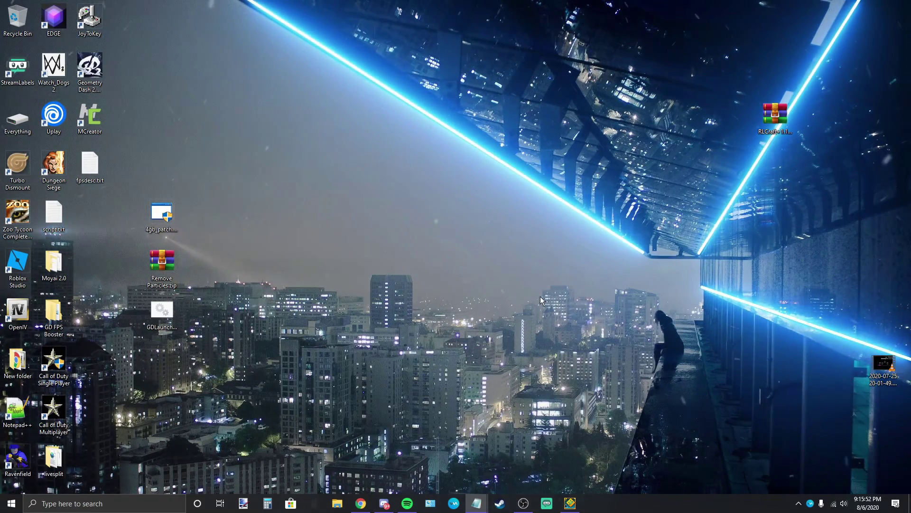
Open NVIDIA Control Panel from the desktop menu to the Change resolution page
right_click(403, 257)
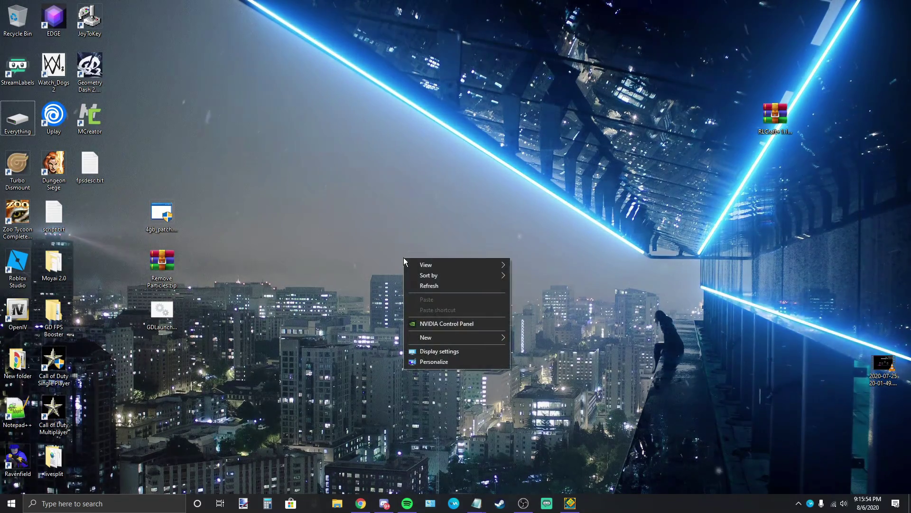
left_click(437, 322)
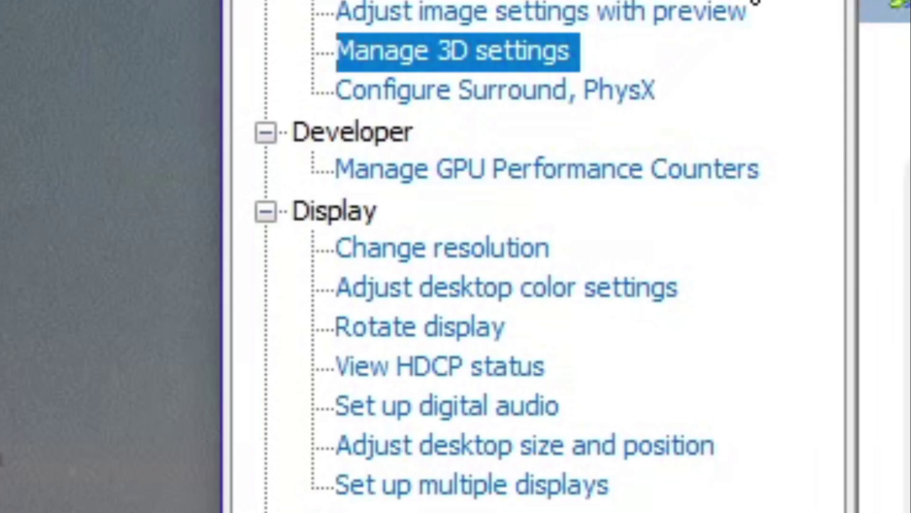
left_click(258, 190)
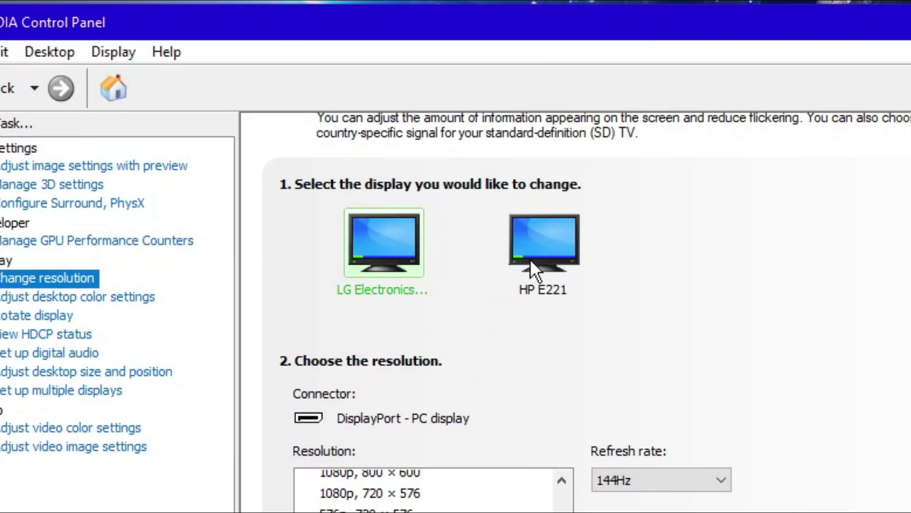
Create and test a custom 1920 × 1080 resolution at 72Hz for the HP E221 monitor
left_click(534, 241)
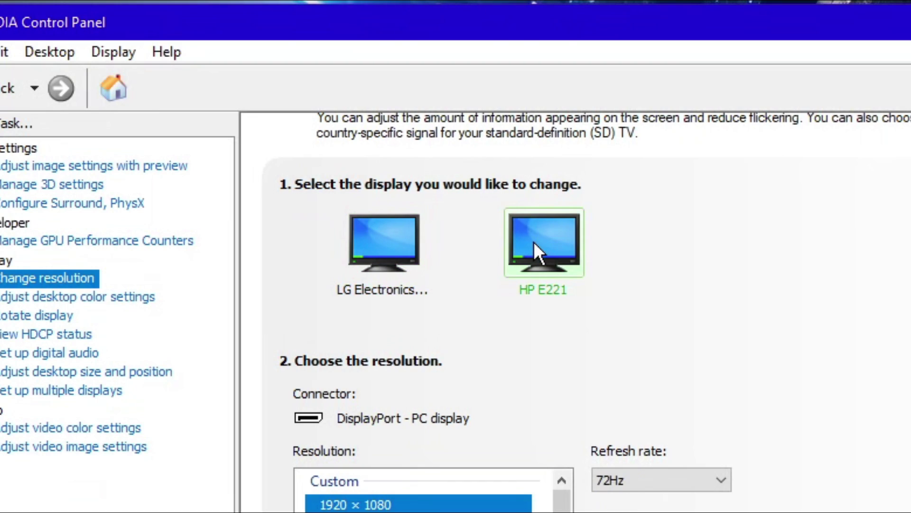
left_click(327, 510)
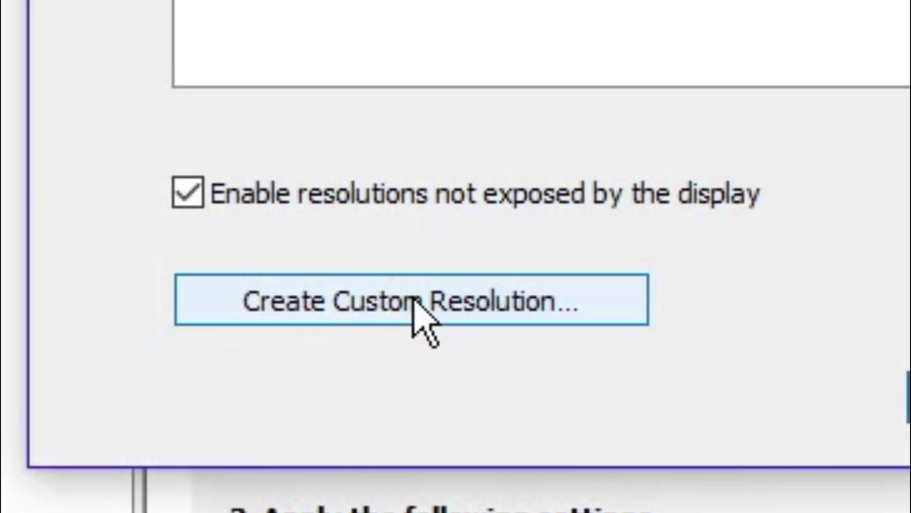
left_click(462, 201)
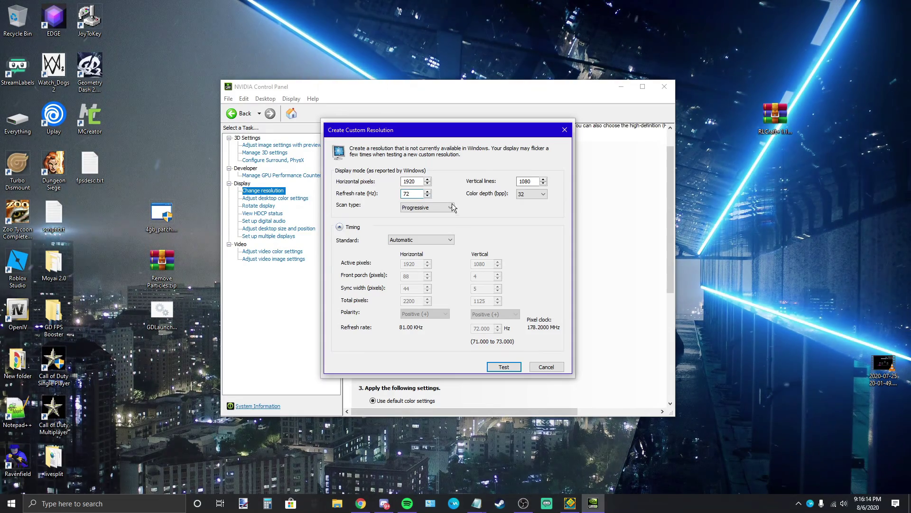
key("Tab")
left_click(546, 367)
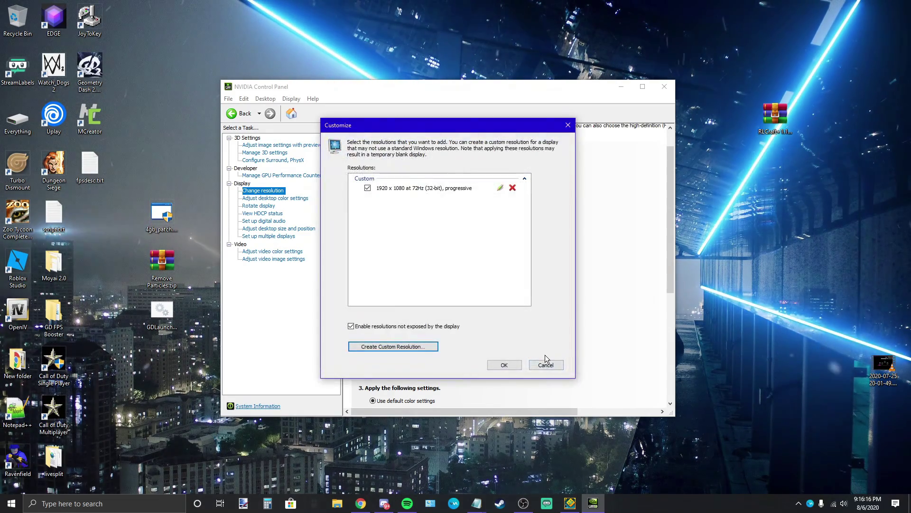
left_click(546, 360)
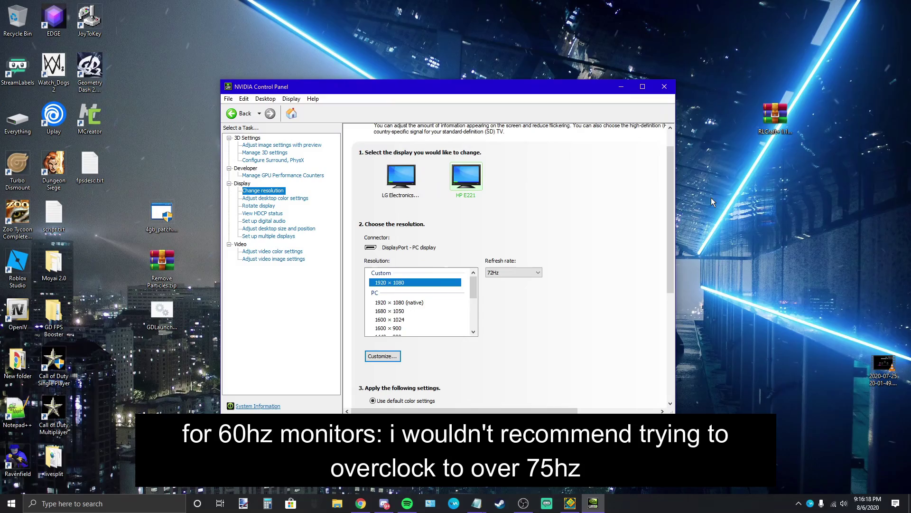
Scroll the Change resolution page down and back up
scroll(666, 349, "down", 3)
scroll(665, 351, "up", 4)
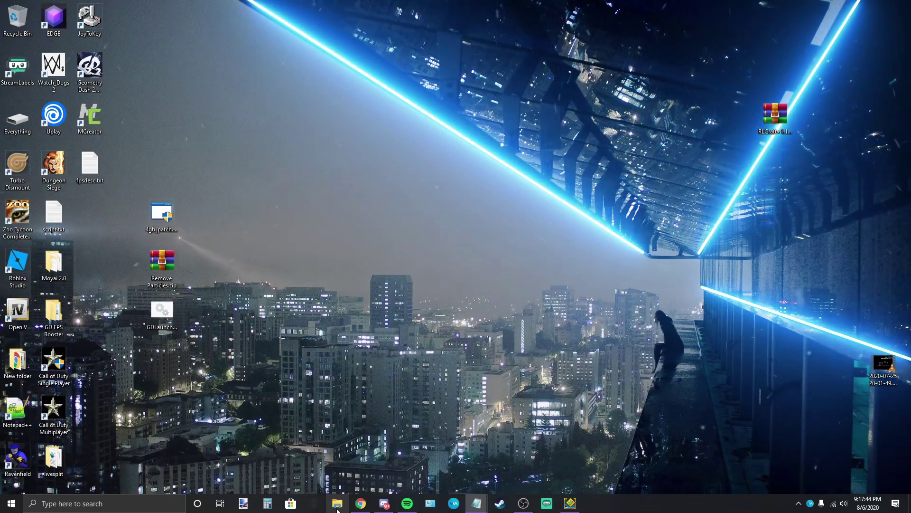
key("super+e")
right_click(247, 343)
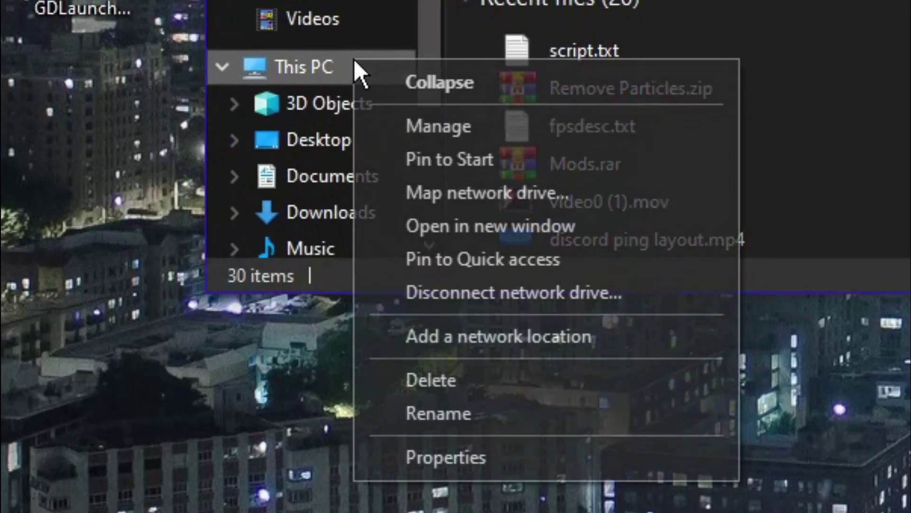
left_click(445, 453)
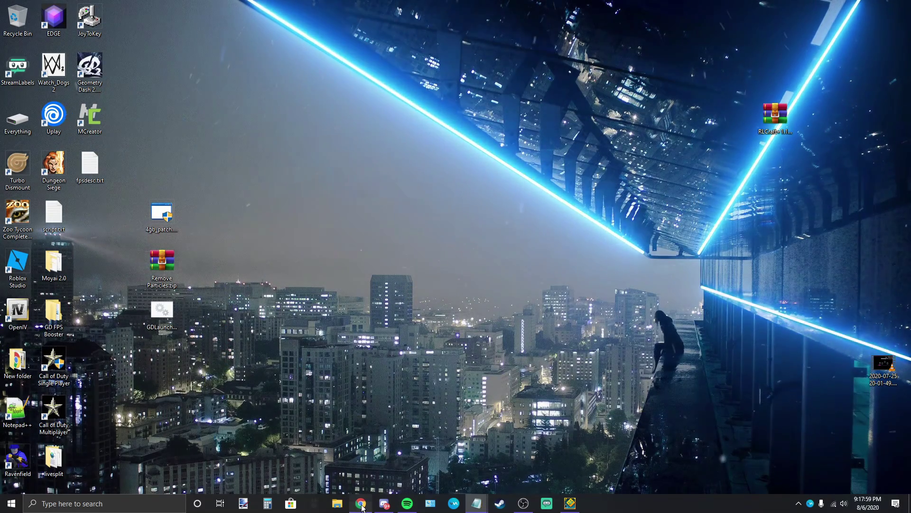
left_click(362, 505)
left_click(116, 7)
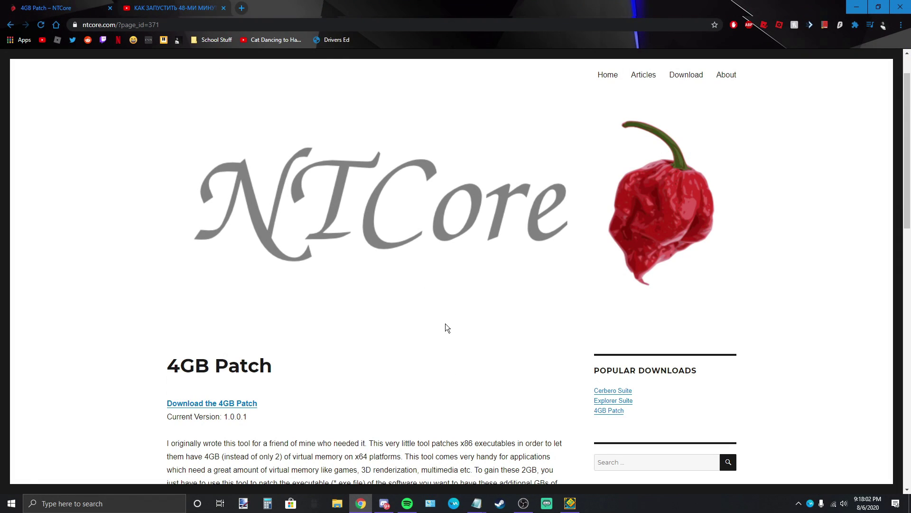
scroll(445, 328, "down", 4)
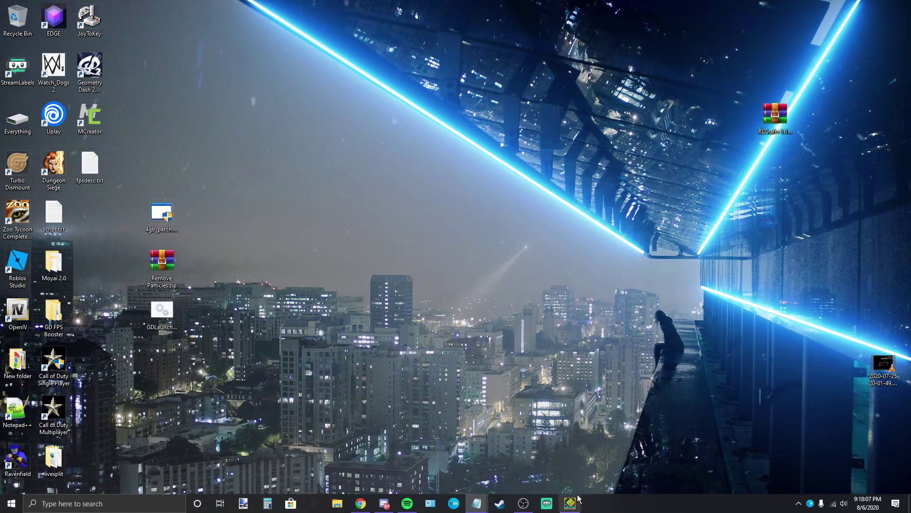
Close Geometry Dash and apply the 4GB patch to GeometryDash.exe
mouse_move(570, 502)
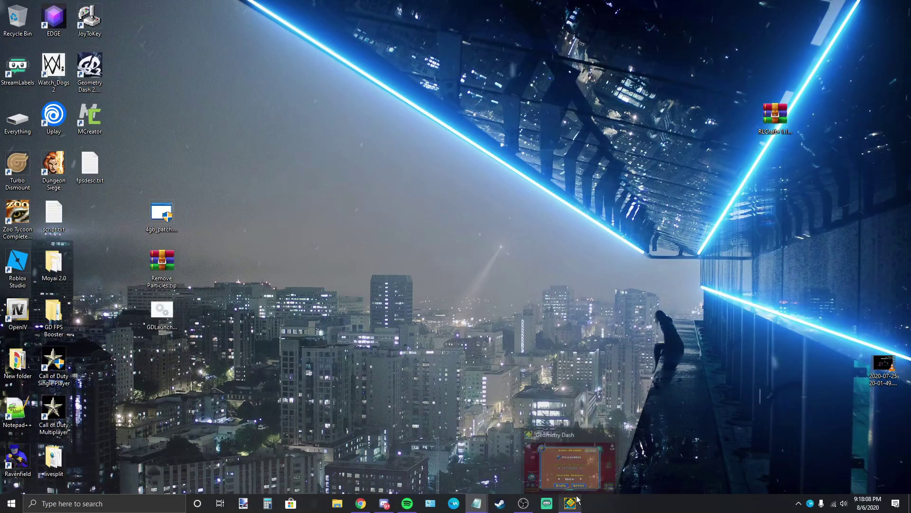
left_click(612, 431)
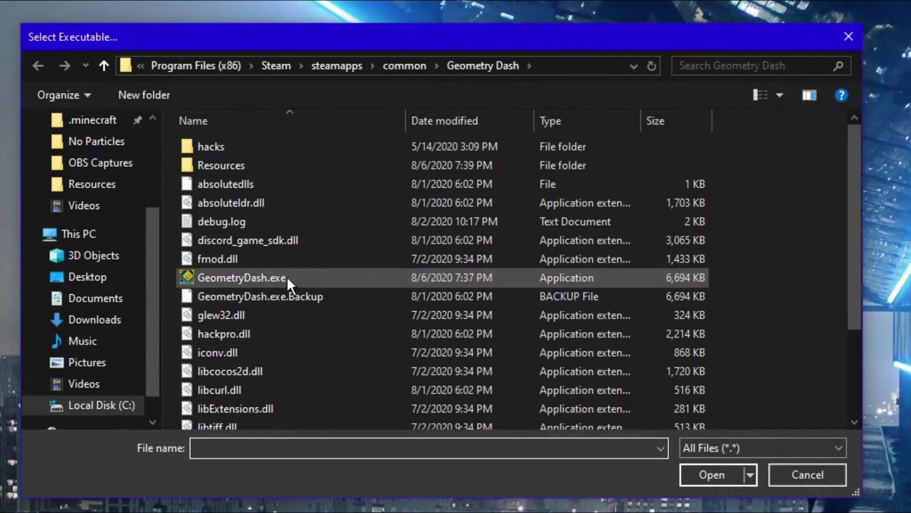
double_click(277, 277)
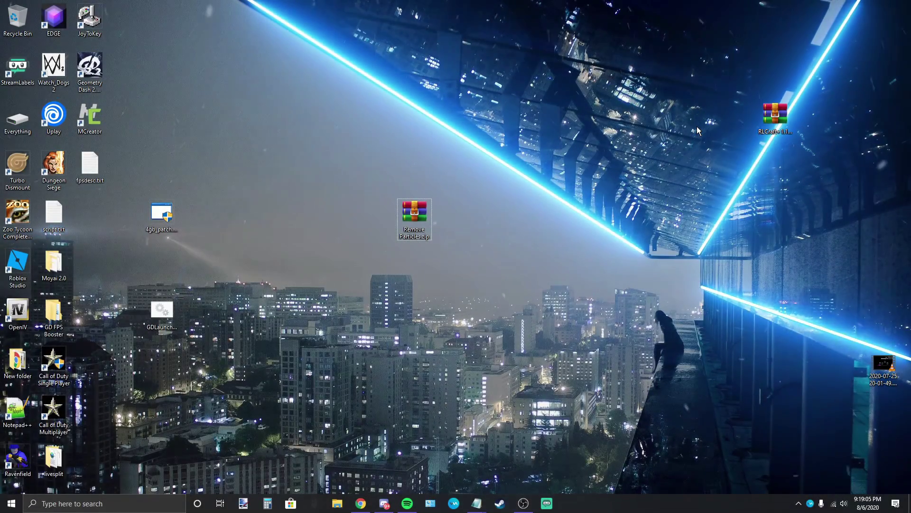
Open Remove Particles.zip in WinRAR and browse File Explorer to Local Disk (C:)
double_click(408, 216)
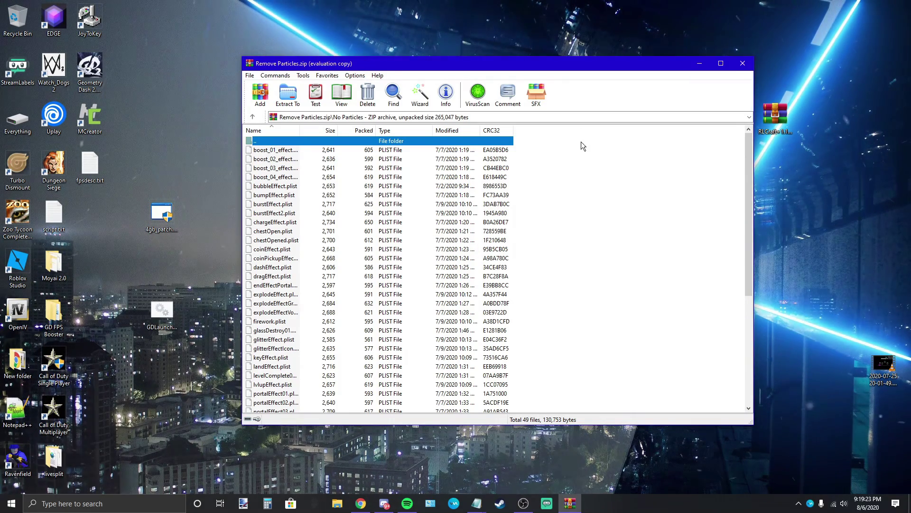
left_click(338, 505)
scroll(238, 333, "down", 5)
left_click(242, 383)
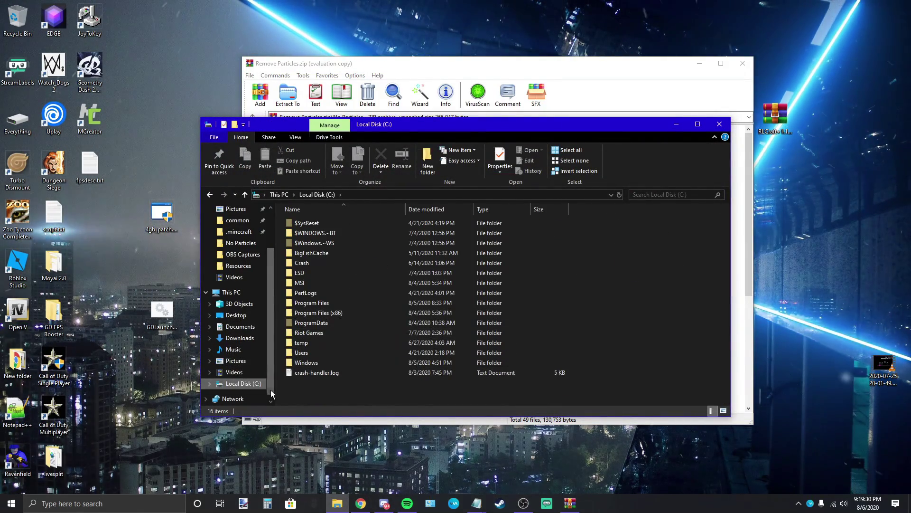
Browse to Program Files (x86)\Steam\steamapps\common\Geometry Dash\Resources
double_click(321, 312)
scroll(339, 283, "down", 3)
scroll(336, 282, "down", 3)
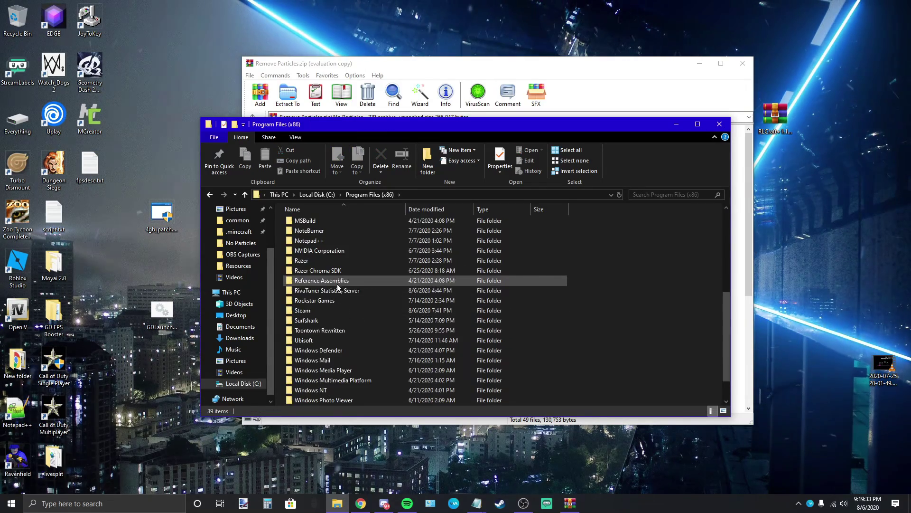
double_click(308, 312)
scroll(317, 281, "down", 3)
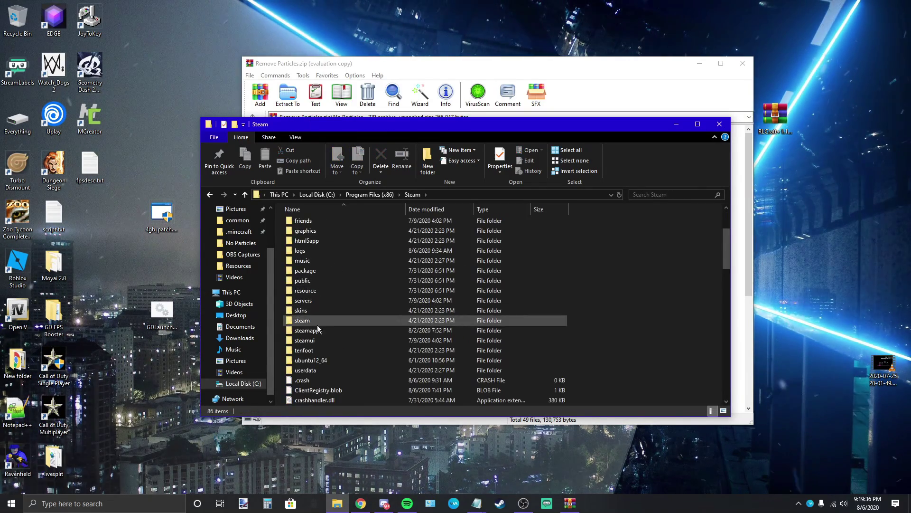
double_click(317, 324)
double_click(310, 223)
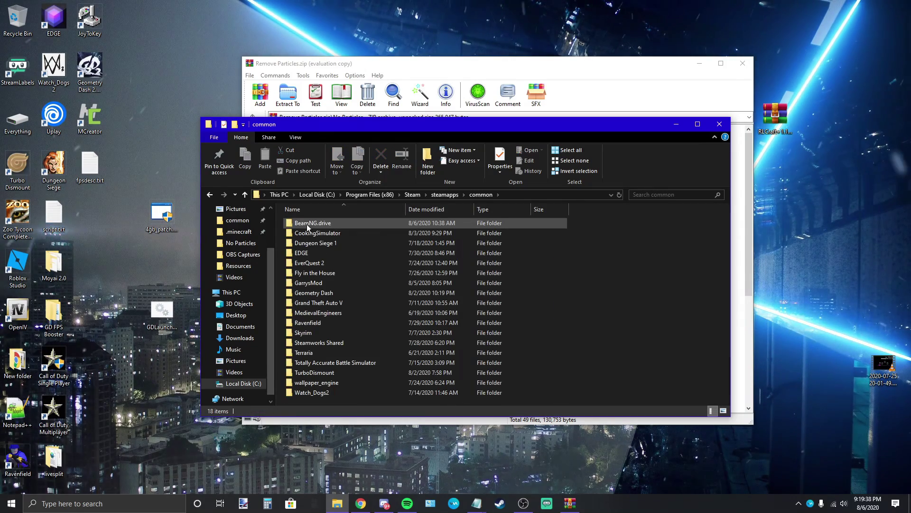
double_click(332, 292)
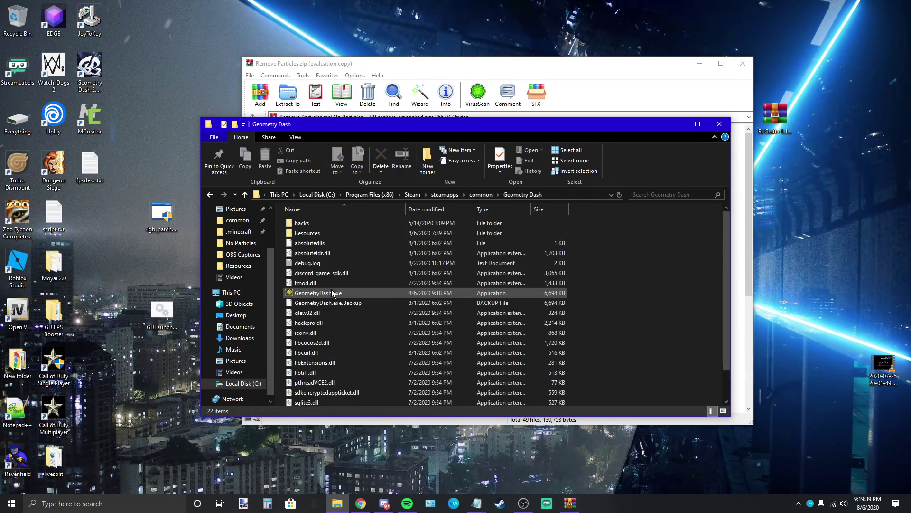
double_click(308, 233)
Copy the 49 No Particles files into Resources, replacing the originals, then close both windows
left_click_drag(378, 138, 353, 171)
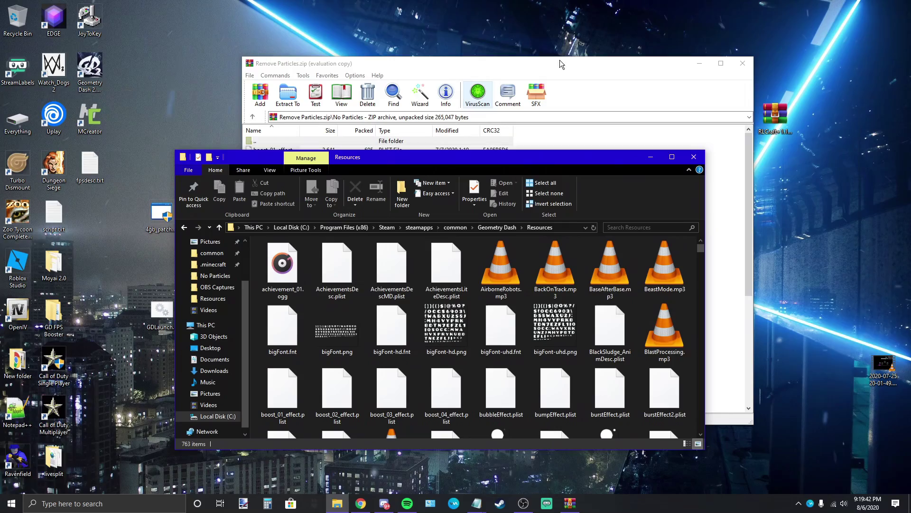
left_click(562, 62)
left_click(411, 150)
left_click_drag(749, 163, 721, 366)
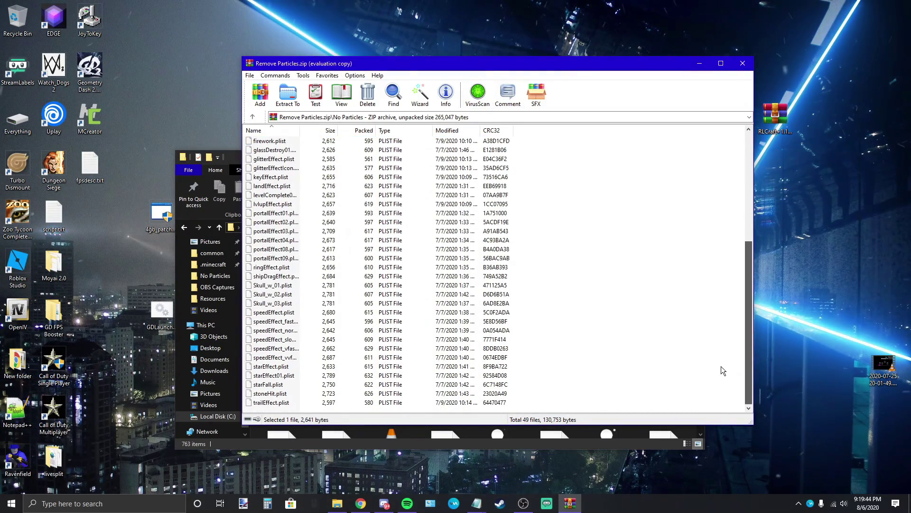
left_click(374, 403, "shift")
left_click_drag(363, 66, 656, 114)
left_click_drag(641, 302, 456, 285)
left_click(445, 175)
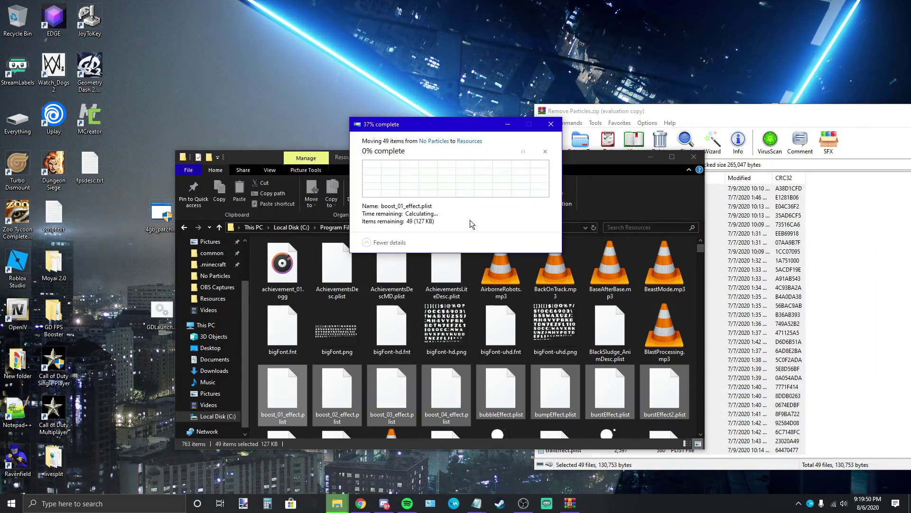
left_click_drag(593, 110, 291, 86)
left_click(734, 86)
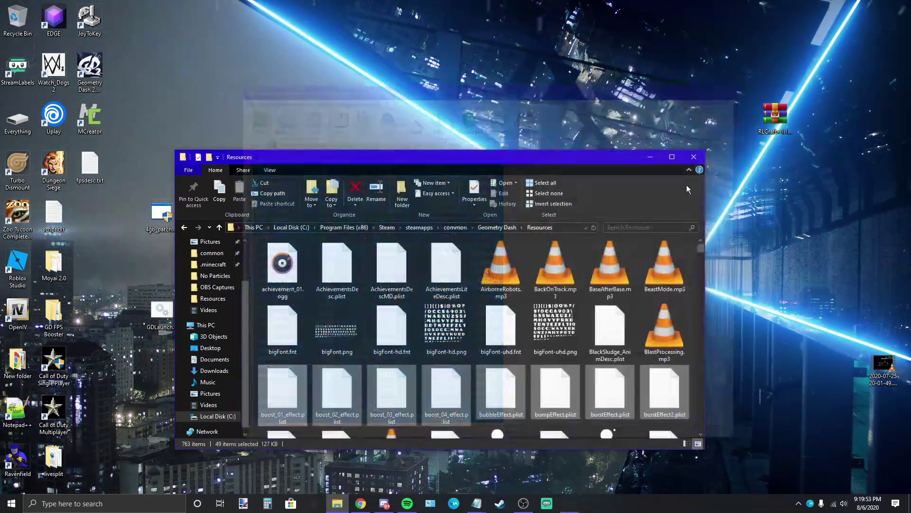
left_click(726, 157)
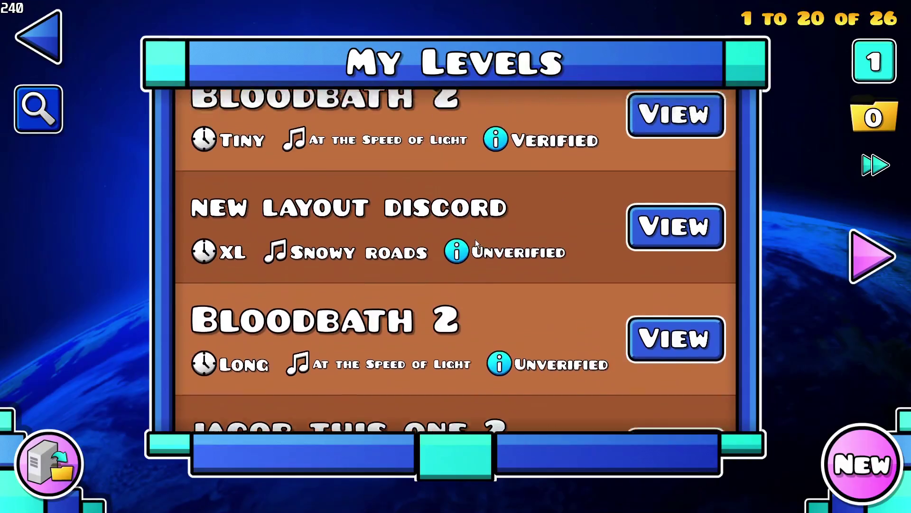
Save the Unnamed 0 level and playtest it, pausing mid-run to check the frame rate
scroll(474, 239, "up", 5)
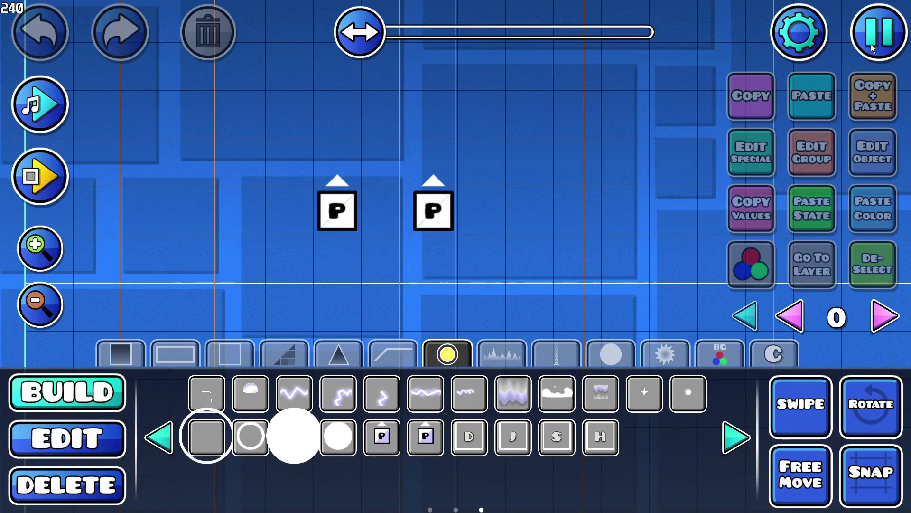
left_click(873, 45)
left_click(551, 193)
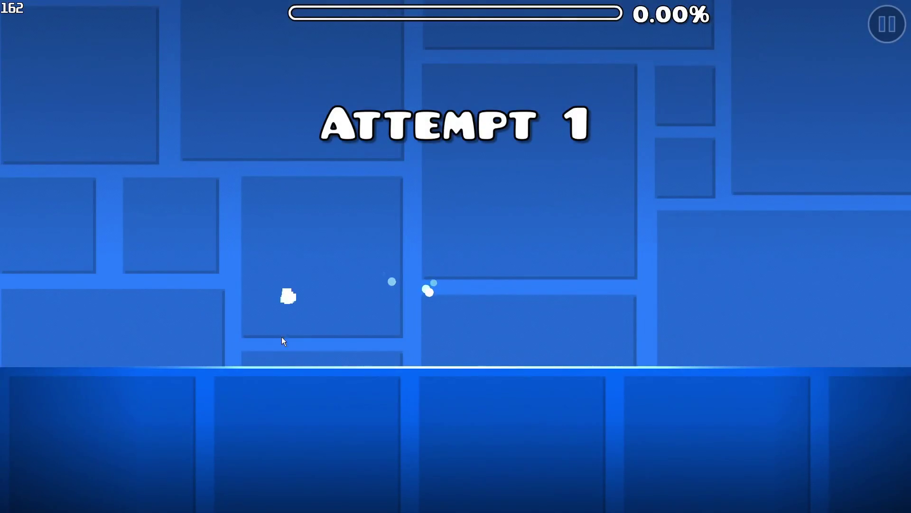
key("Escape")
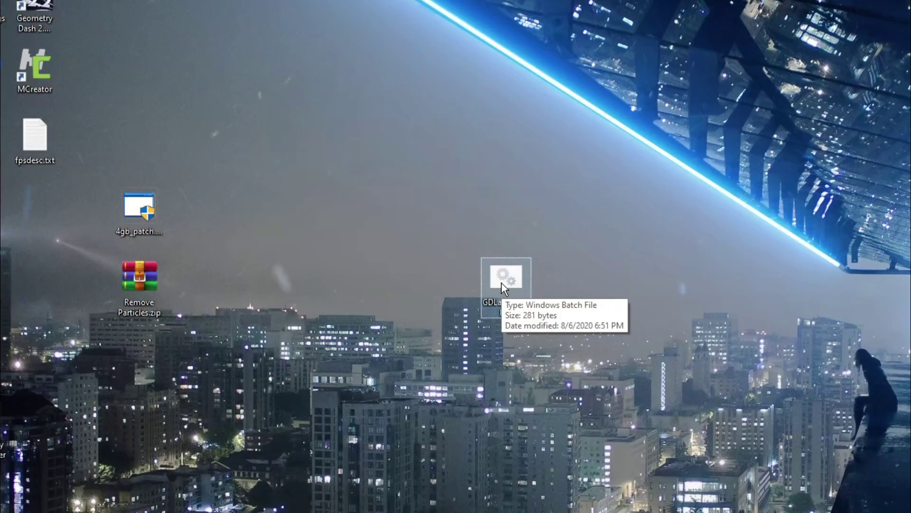
Launch the game via GDLauncher.bat and check GeometryDash.exe's priority in Task Manager's Details list
double_click(501, 282)
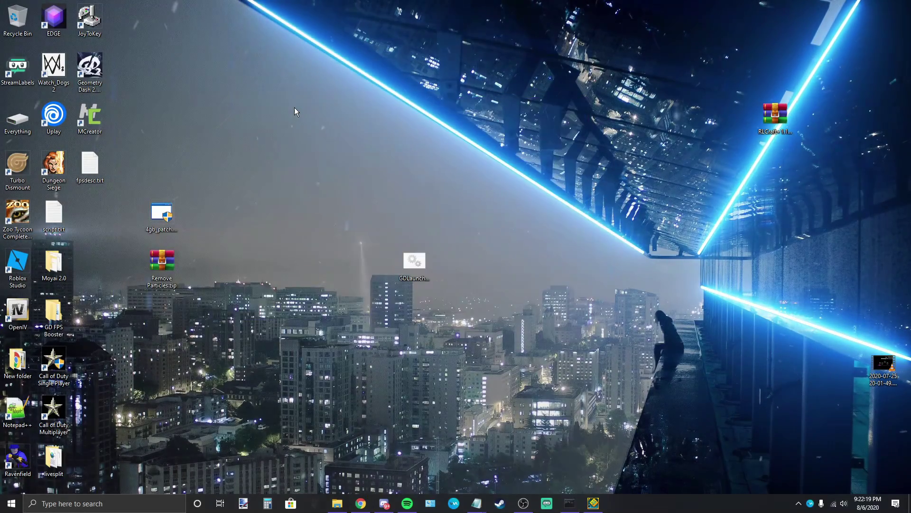
right_click(611, 510)
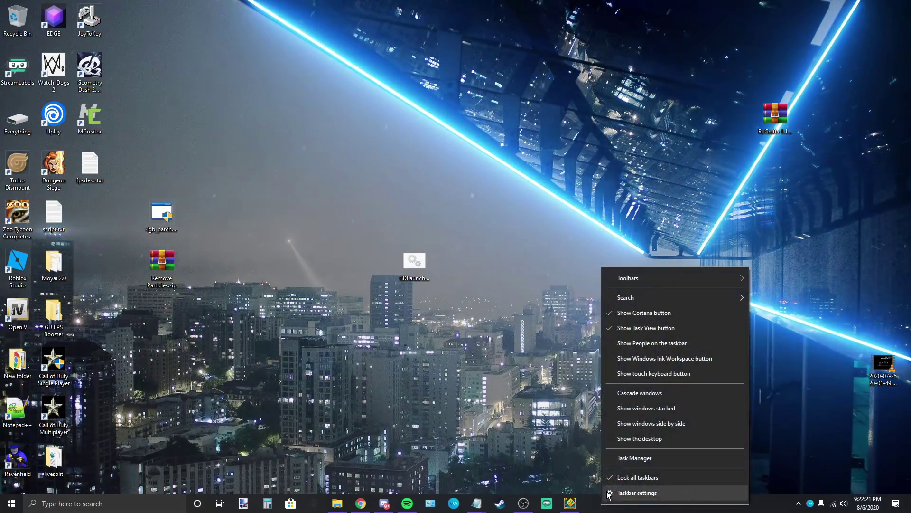
left_click(610, 457)
left_click(436, 130)
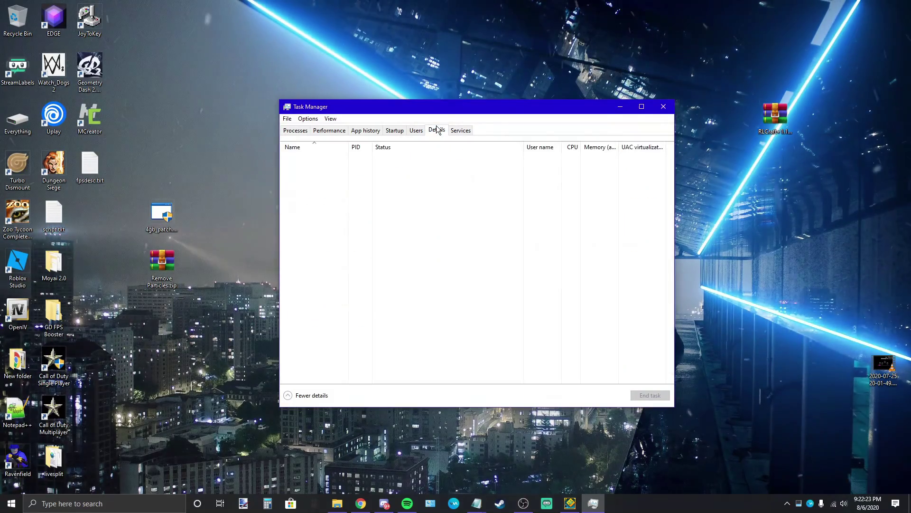
left_click_drag(670, 162, 657, 289)
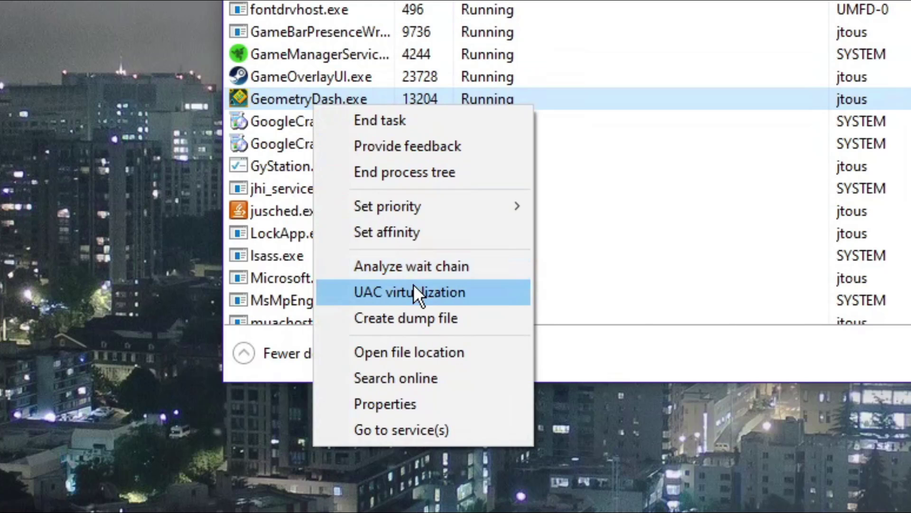
mouse_move(364, 331)
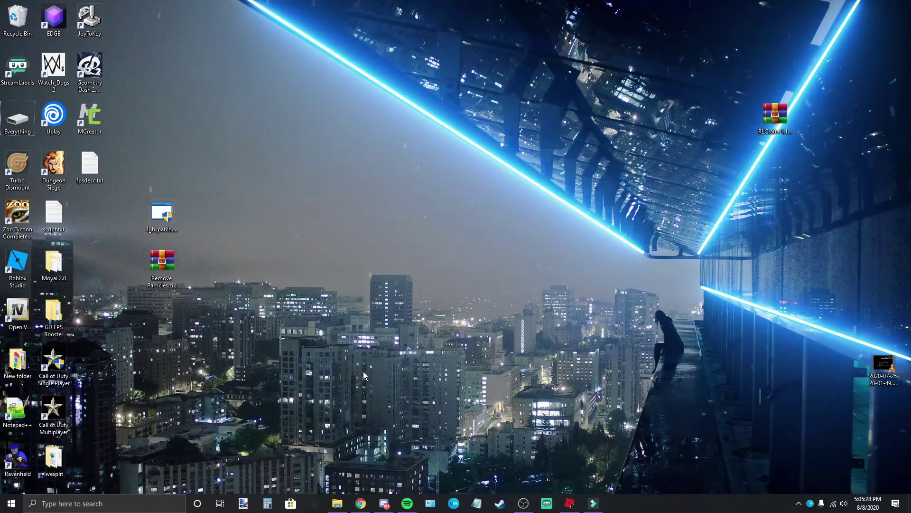
Using services.msc, set the SysMain service's startup type to Disabled, confirm, and close Services
key("super+r")
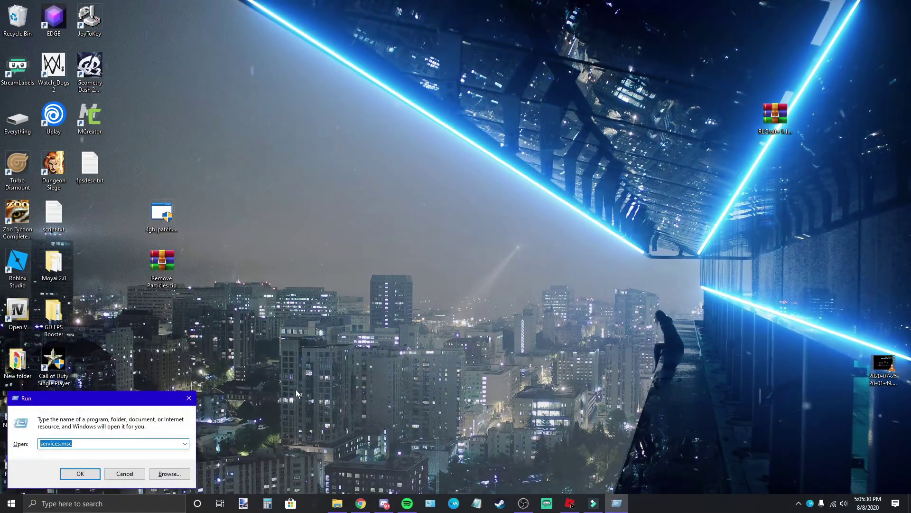
left_click_drag(118, 400, 291, 368)
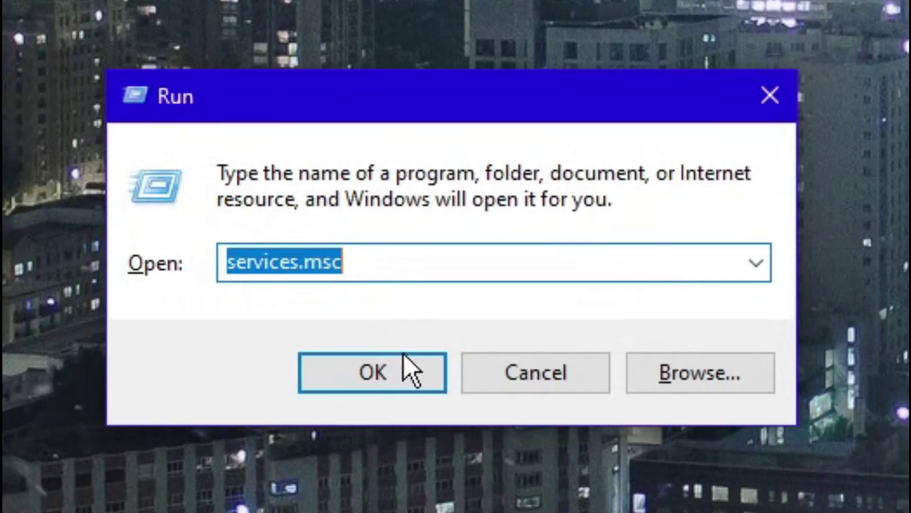
left_click(265, 441)
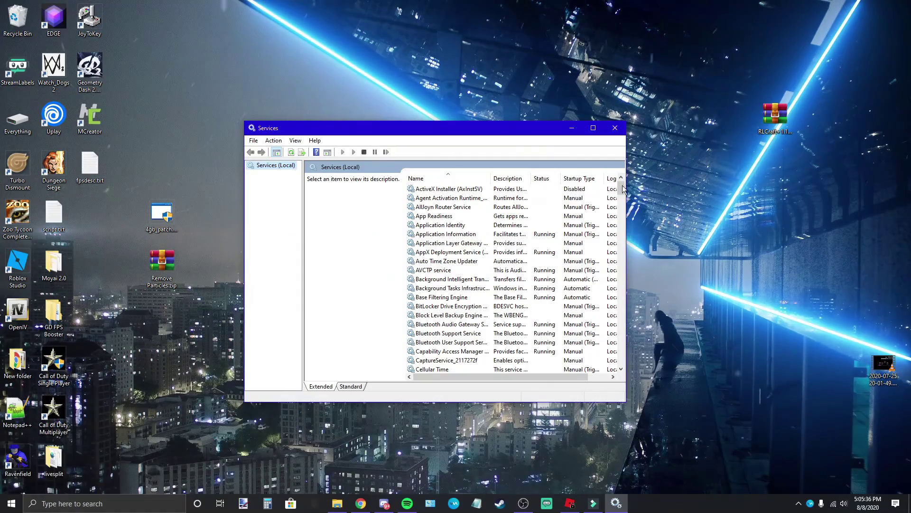
left_click_drag(623, 189, 618, 316)
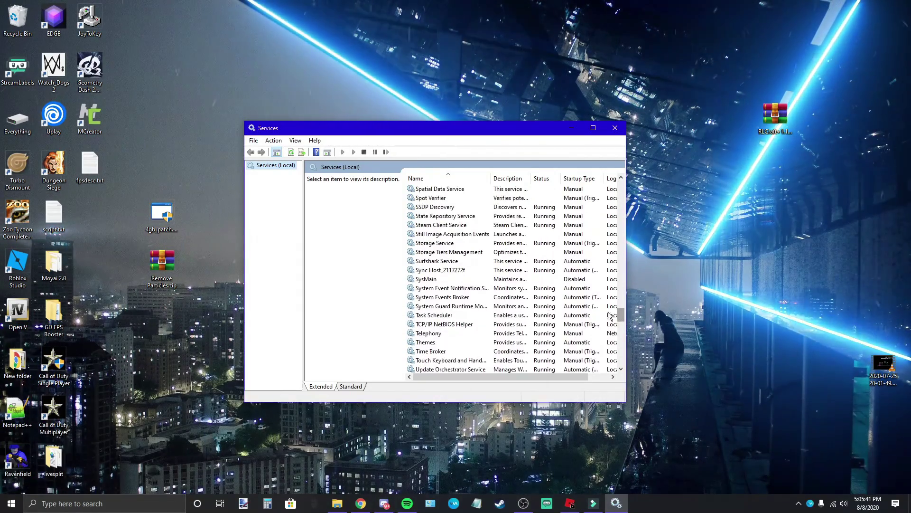
left_click(432, 280)
right_click(433, 280)
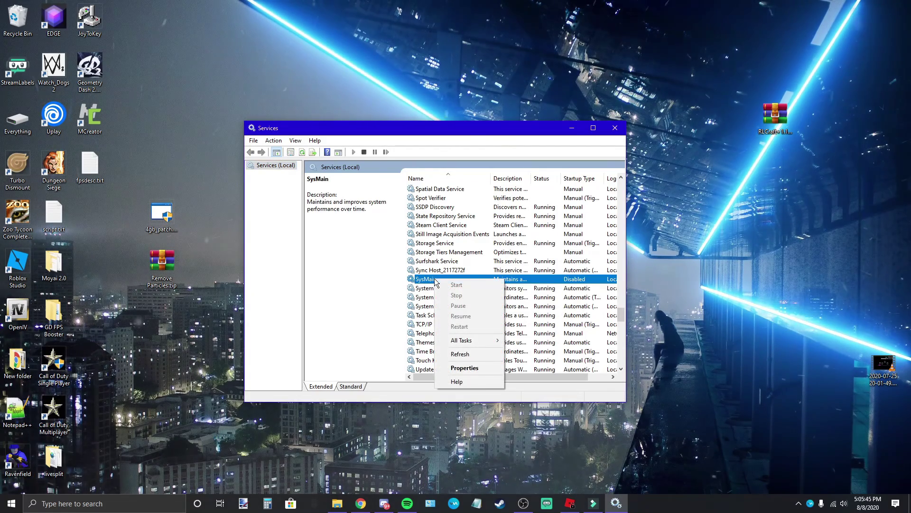
left_click(475, 367)
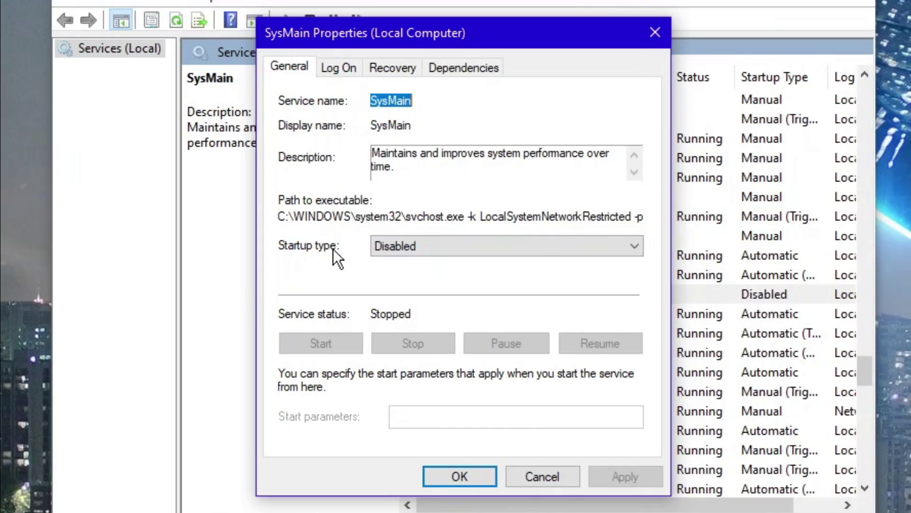
left_click(380, 251)
left_click(402, 306)
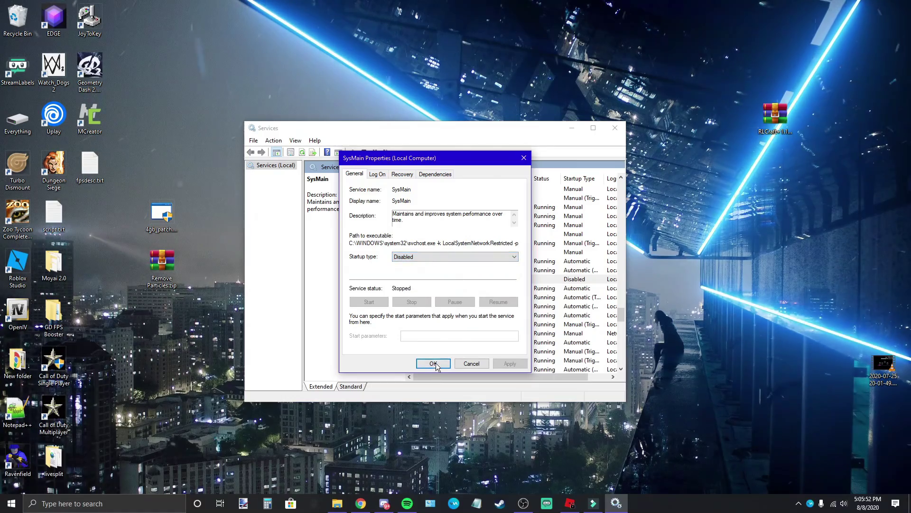
left_click(432, 363)
left_click(612, 128)
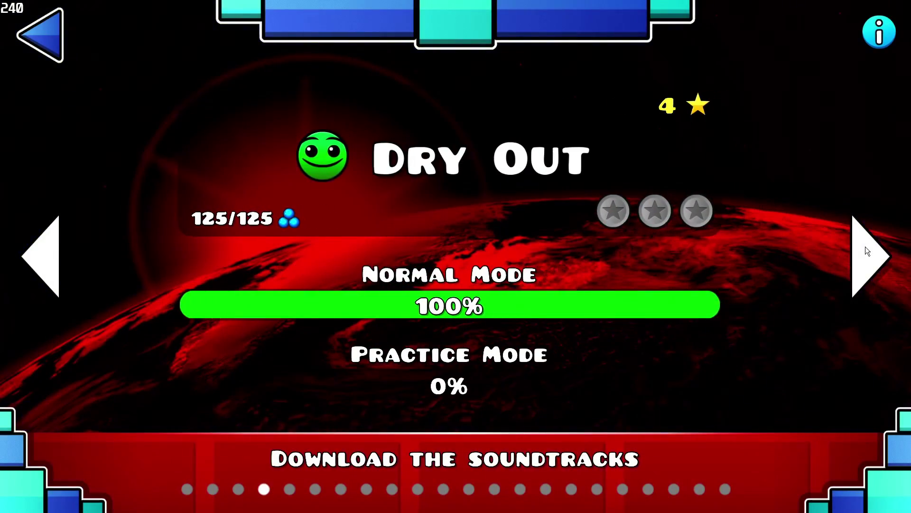
Page past Base After Base, Jumper, Cycles and xStep to reach the Clutterfunk level
left_click(864, 247)
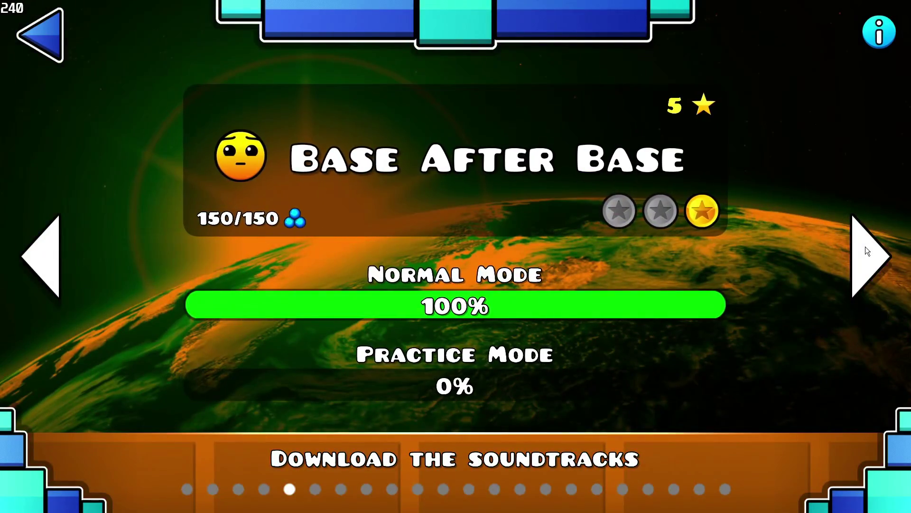
left_click(865, 246)
left_click(864, 247)
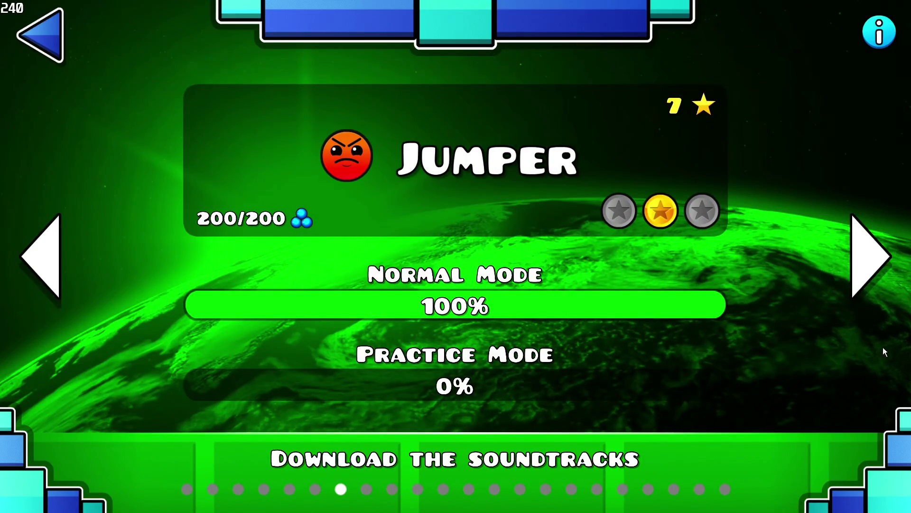
left_click(856, 281)
left_click(856, 281)
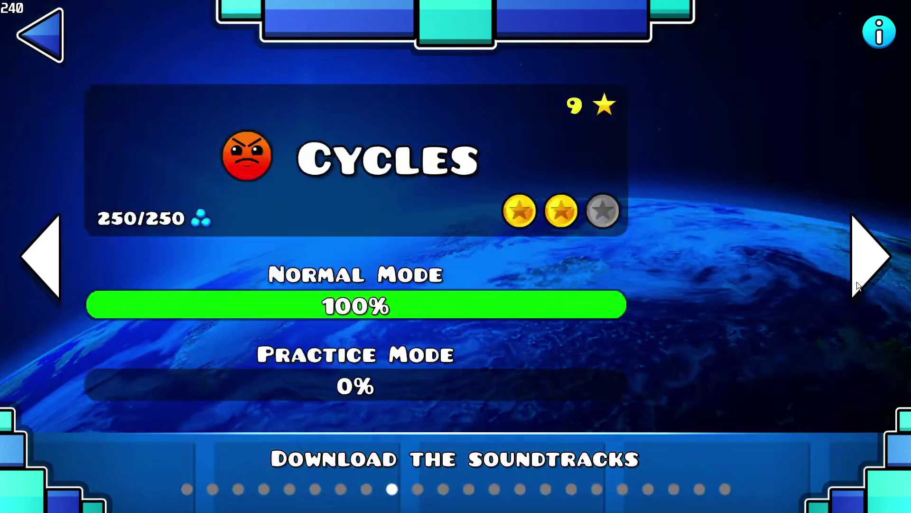
left_click(856, 281)
left_click(857, 281)
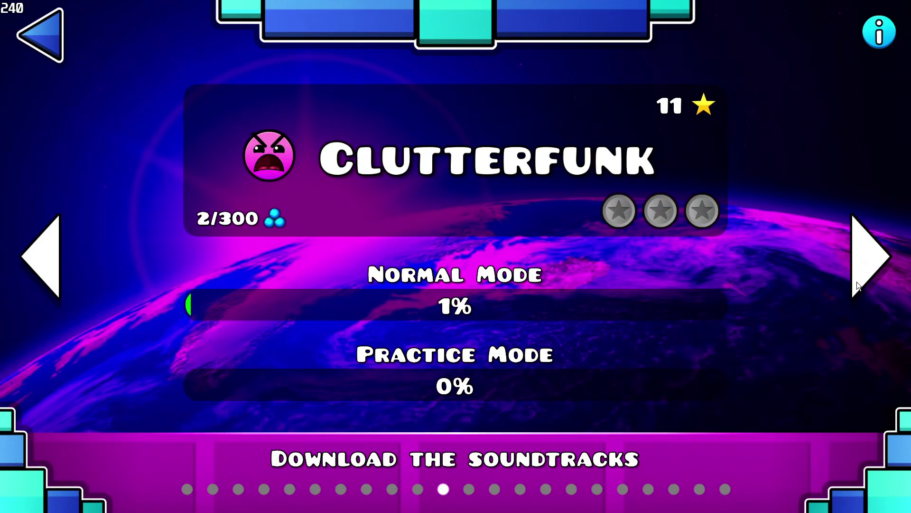